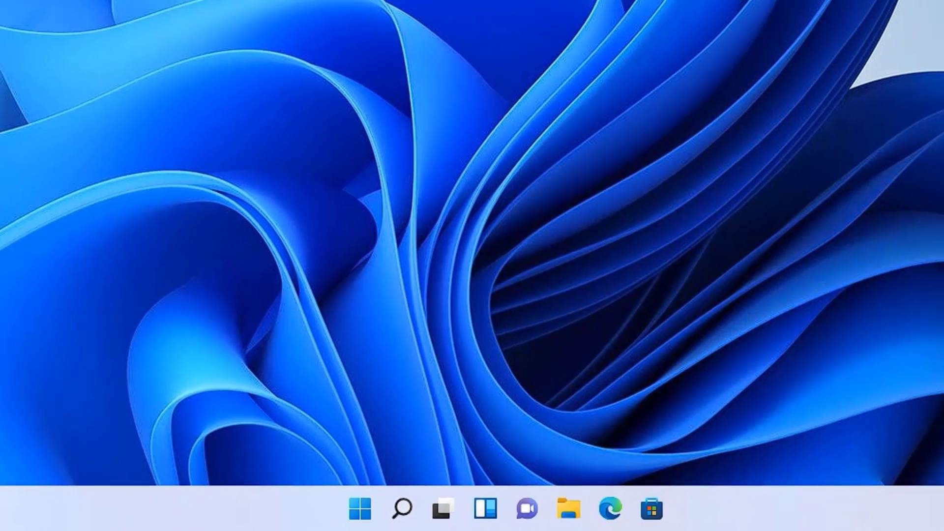
Search for 'setting' from the Start menu and launch the Settings app.
key(super)
text(sett)
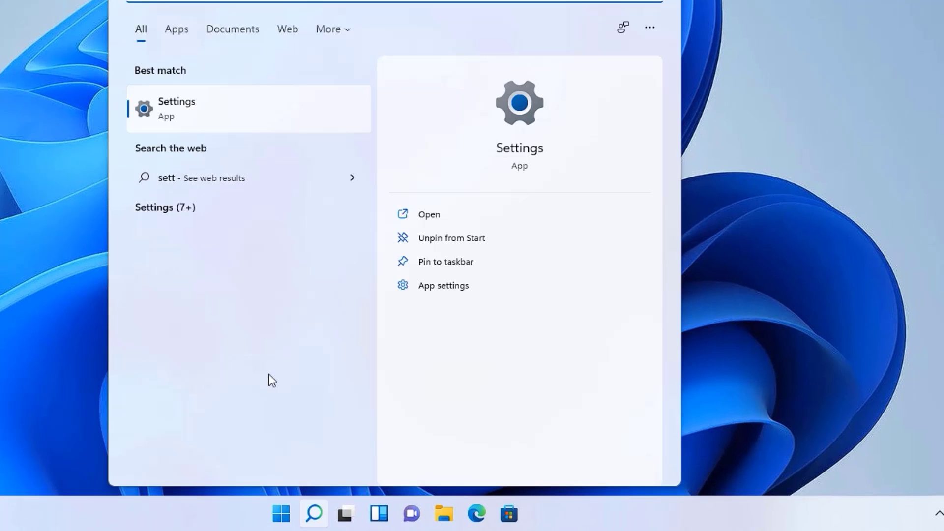
text(ing)
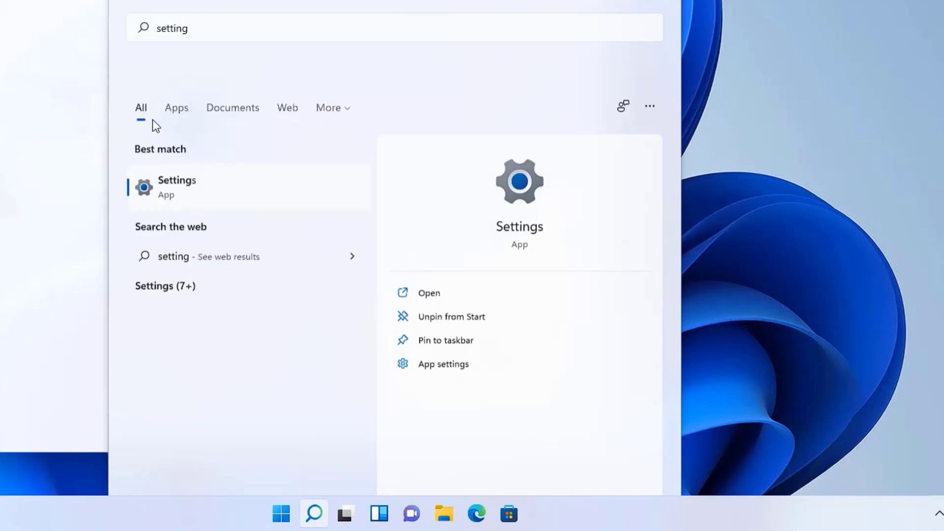
key(Return)
Turn on Gaming under Personalization > Device usage.
click(122, 175)
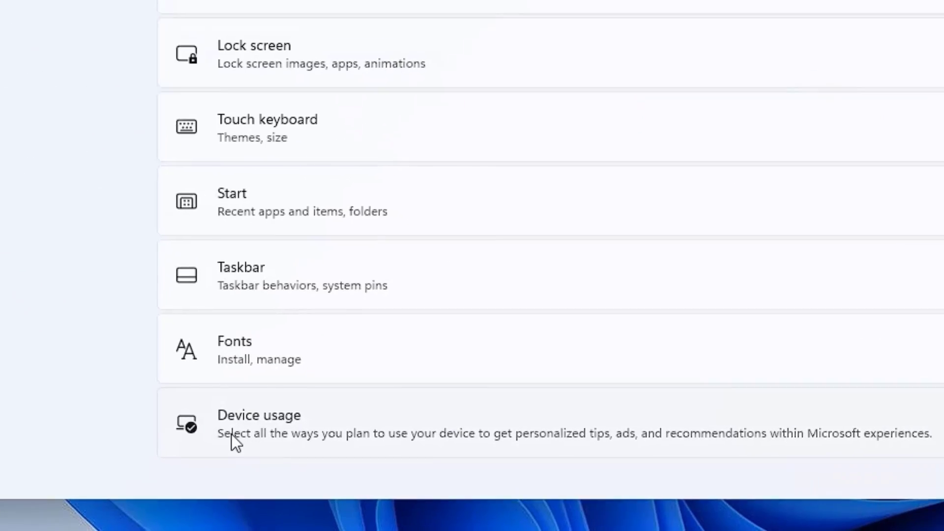
click(232, 433)
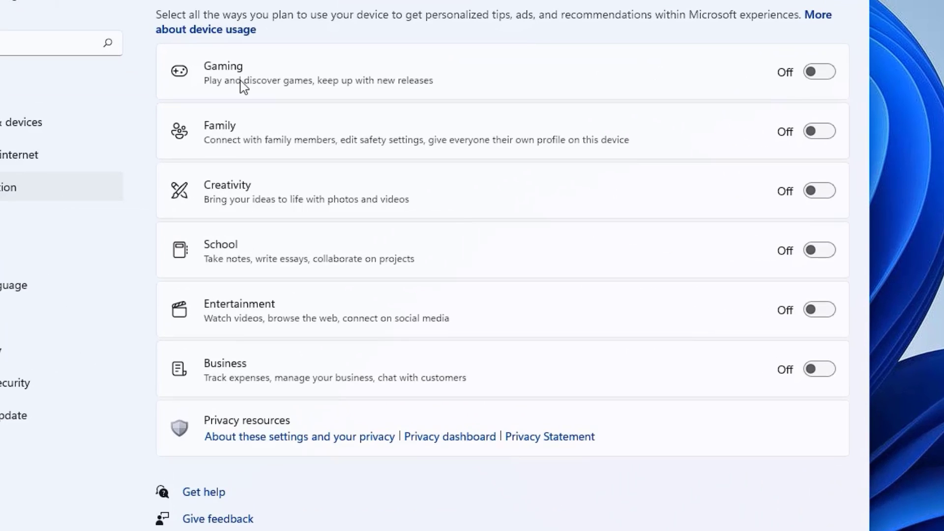
click(812, 74)
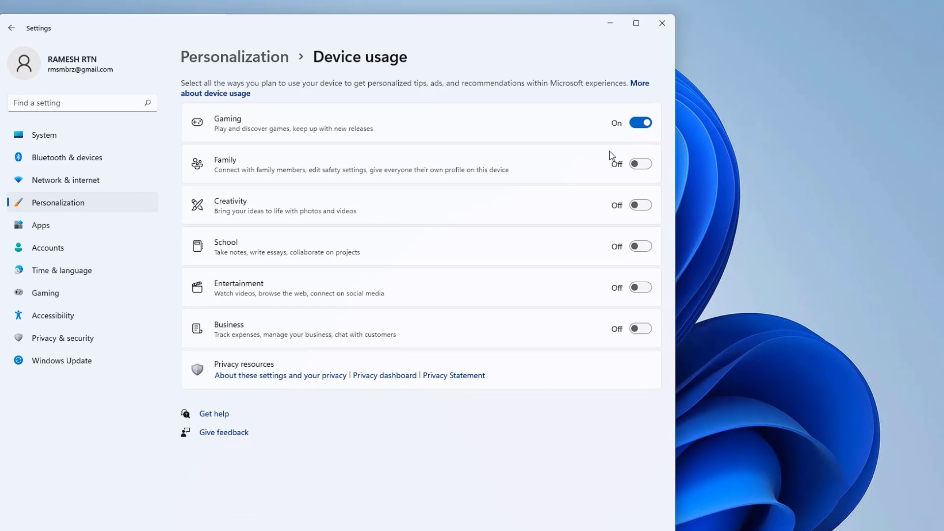
Switch Storage Sense on in System > Storage.
click(45, 135)
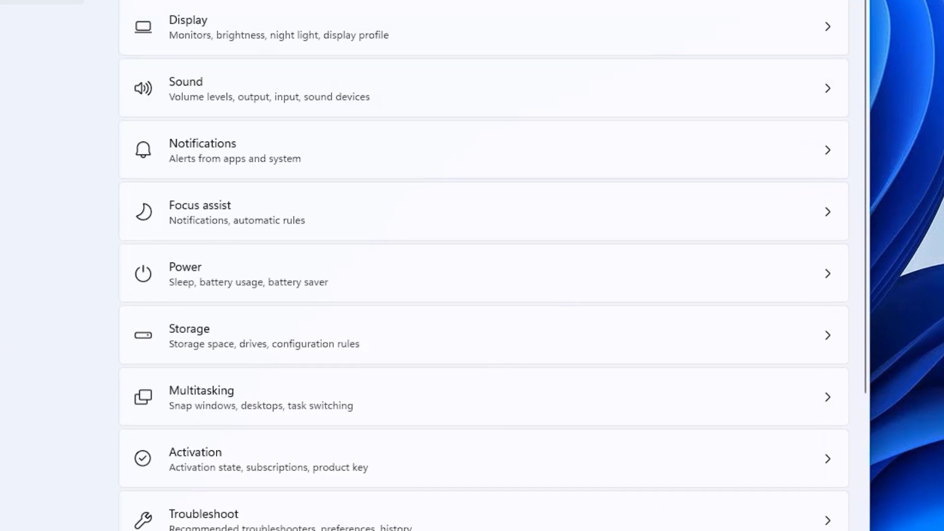
click(199, 347)
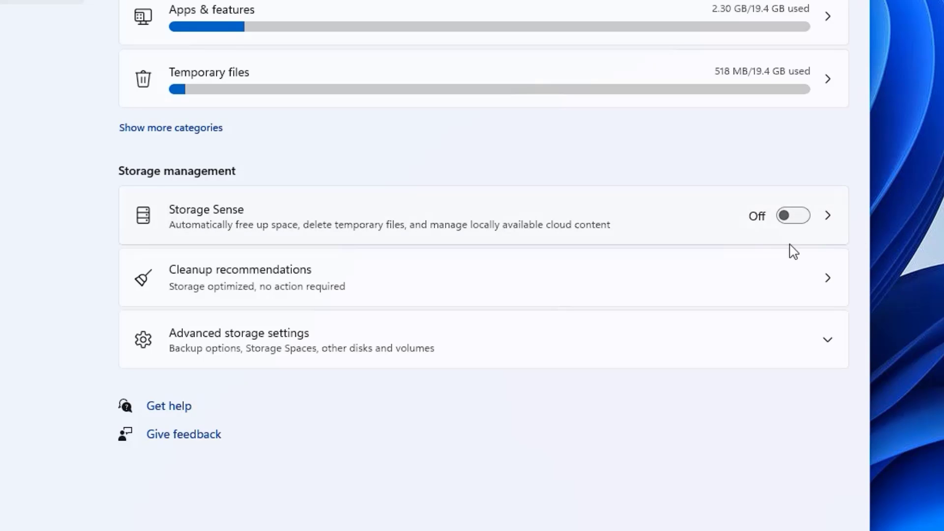
click(793, 215)
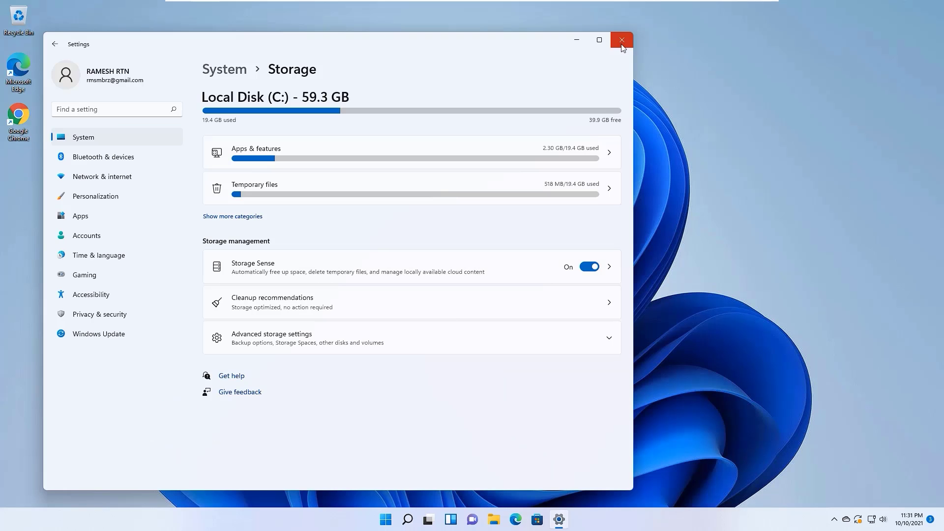
Close Settings and preview the optimization tool zip's Boost Performance folder.
click(624, 46)
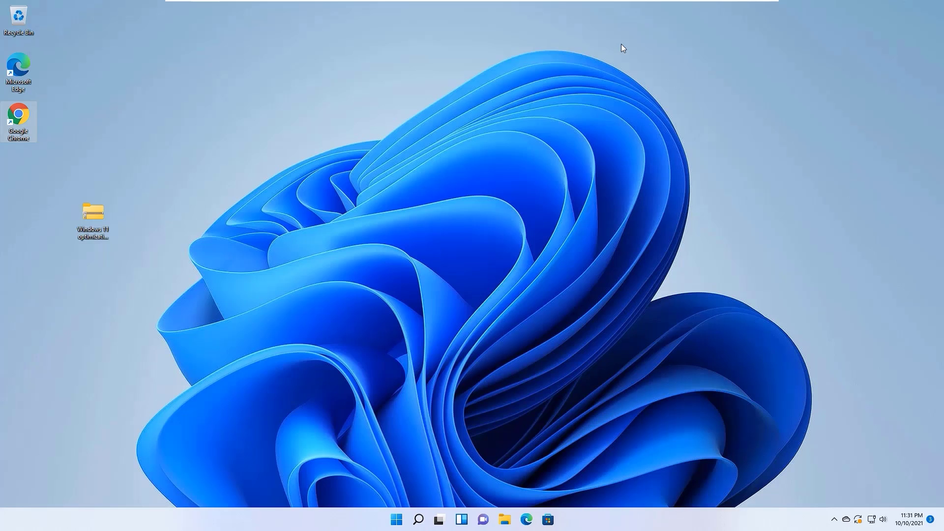
click(86, 237)
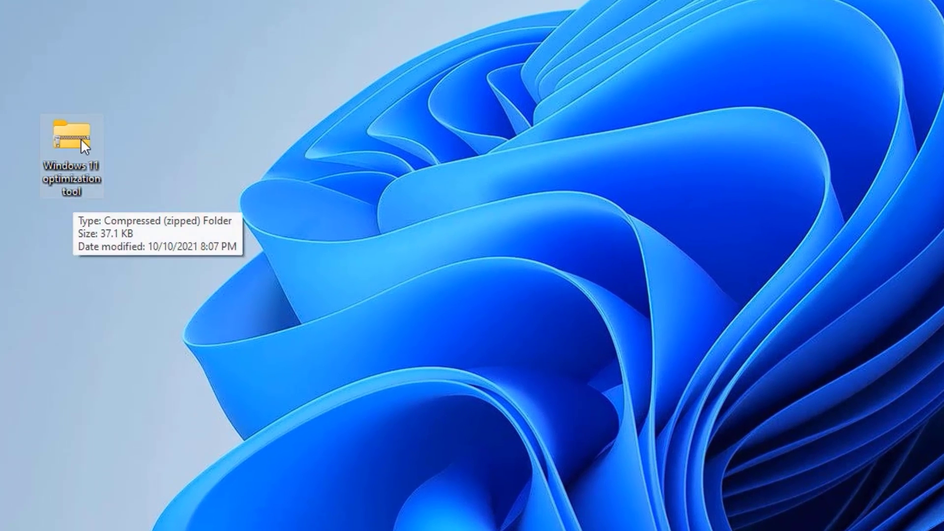
double_click(80, 138)
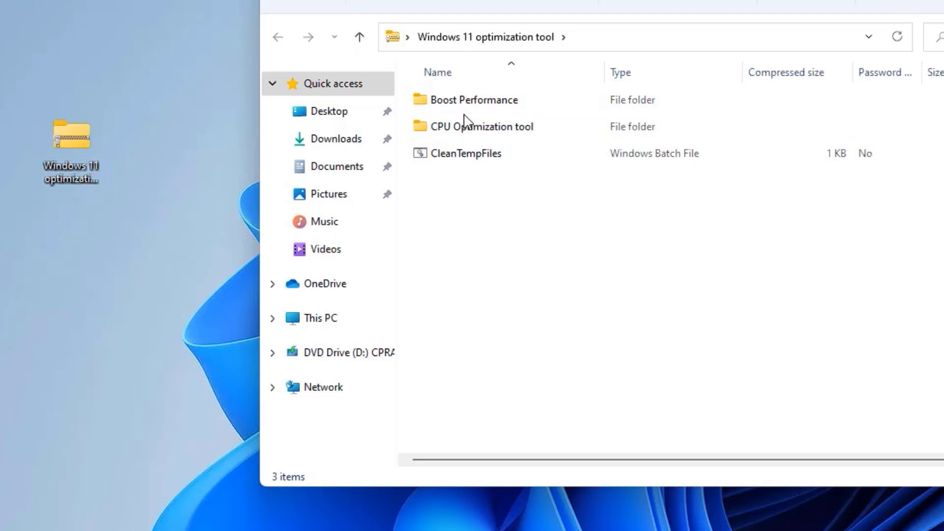
double_click(467, 100)
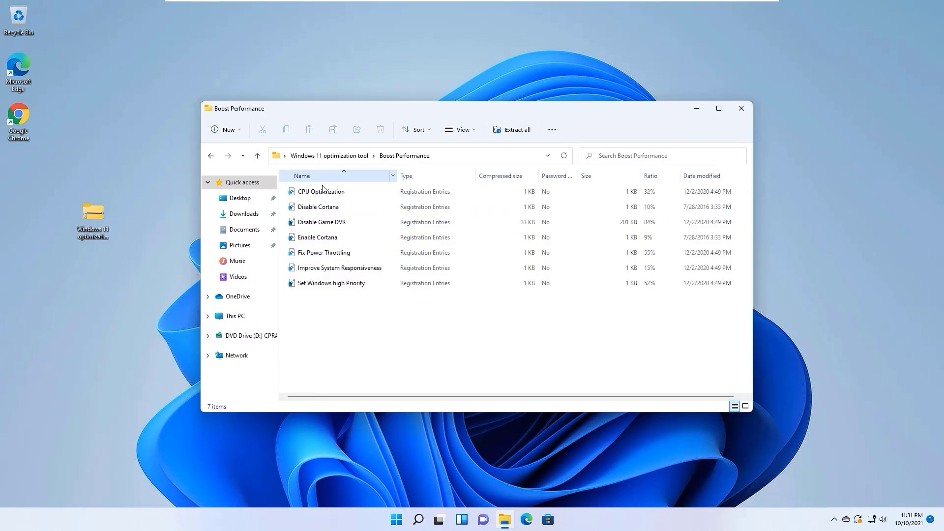
click(211, 155)
Close File Explorer and load the pasted ansfind download page in Chrome.
click(741, 109)
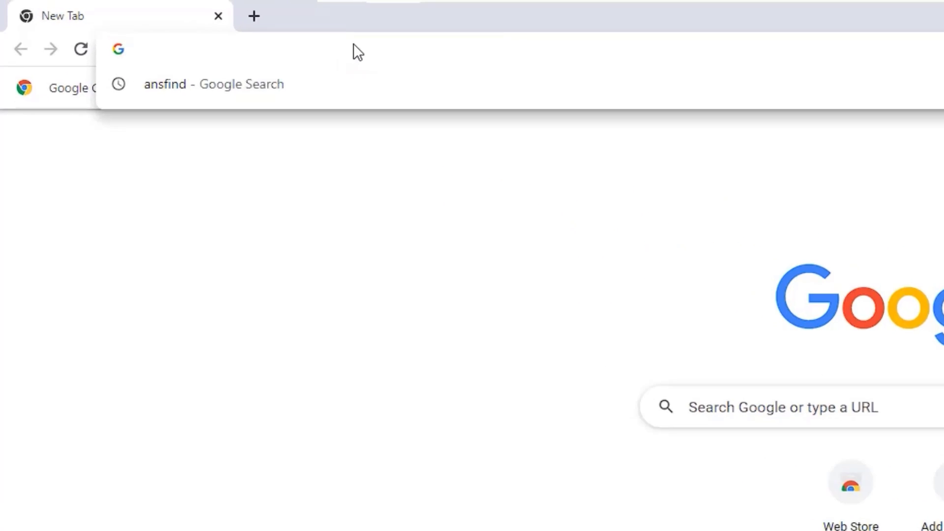
text(https://ansfind.com/download/windows-11-performance-booster-tool/)
key(Return)
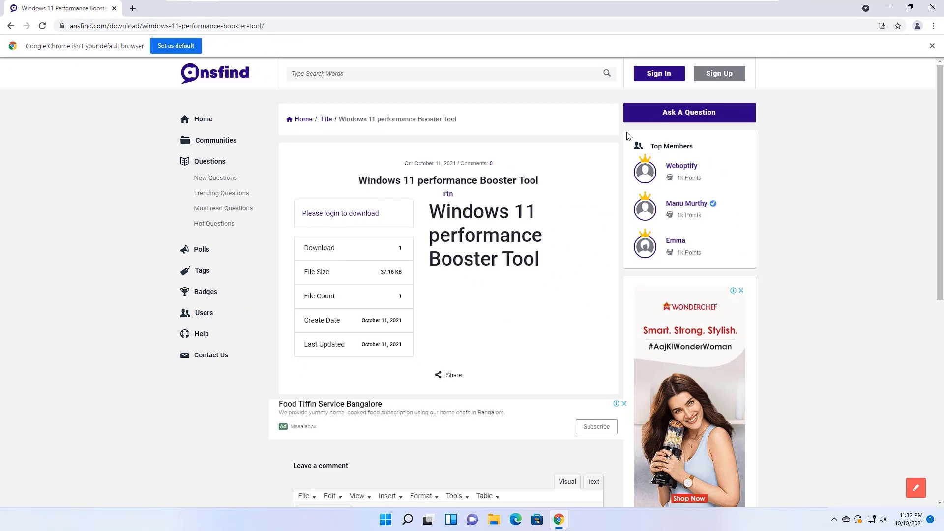
Log in with the saved account and download the Windows 11 performance Booster Tool.
click(659, 73)
click(468, 253)
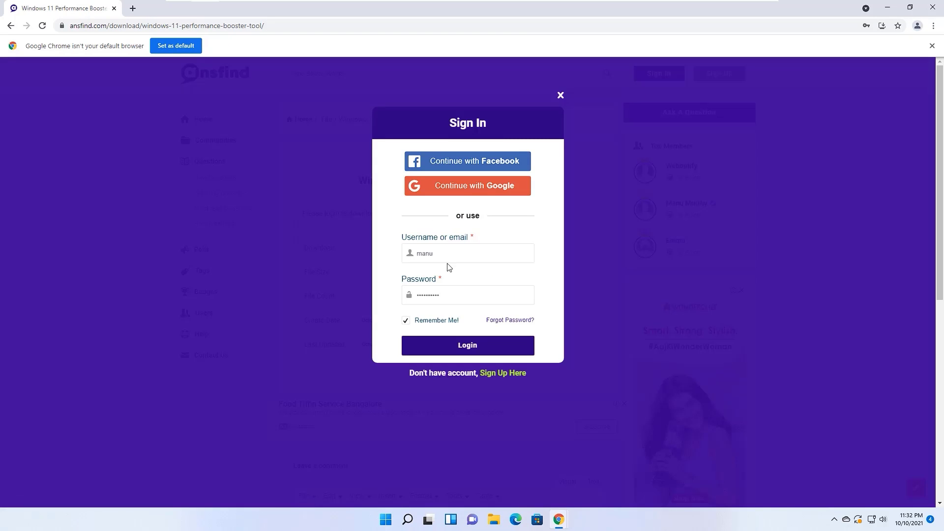
click(468, 345)
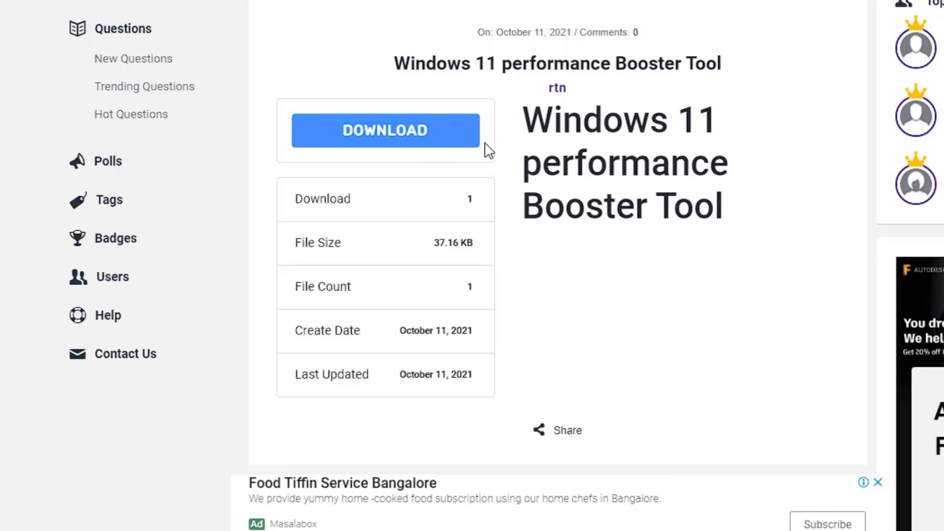
click(390, 133)
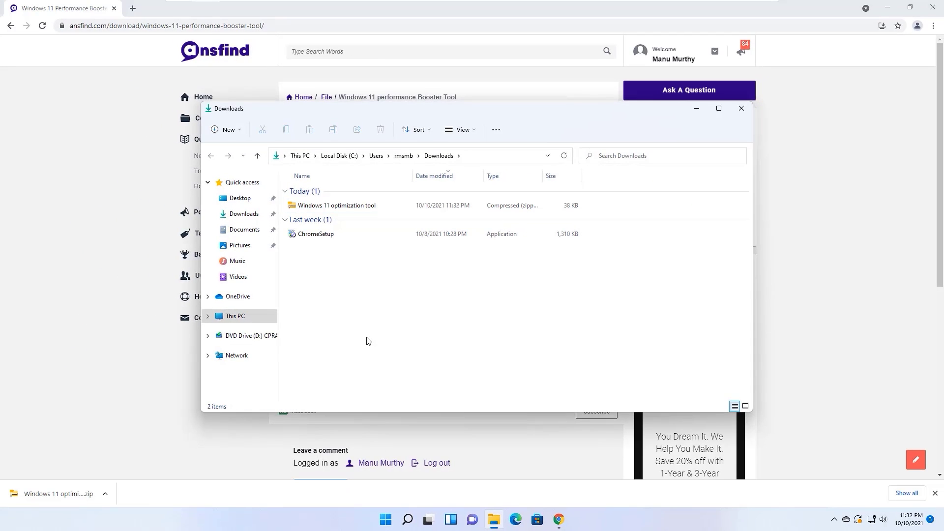
Extract the downloaded optimization tool zip and enter its Boost Performance folder.
right_click(336, 205)
click(398, 238)
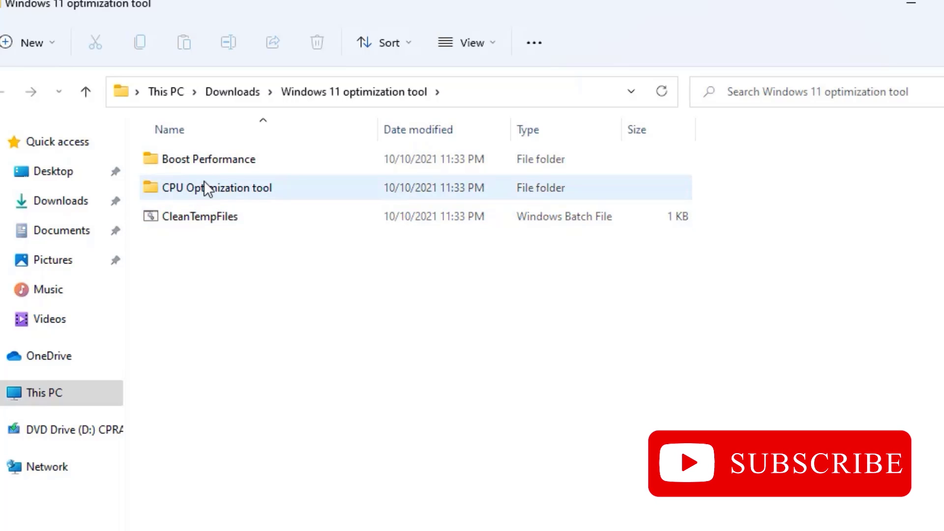
double_click(203, 163)
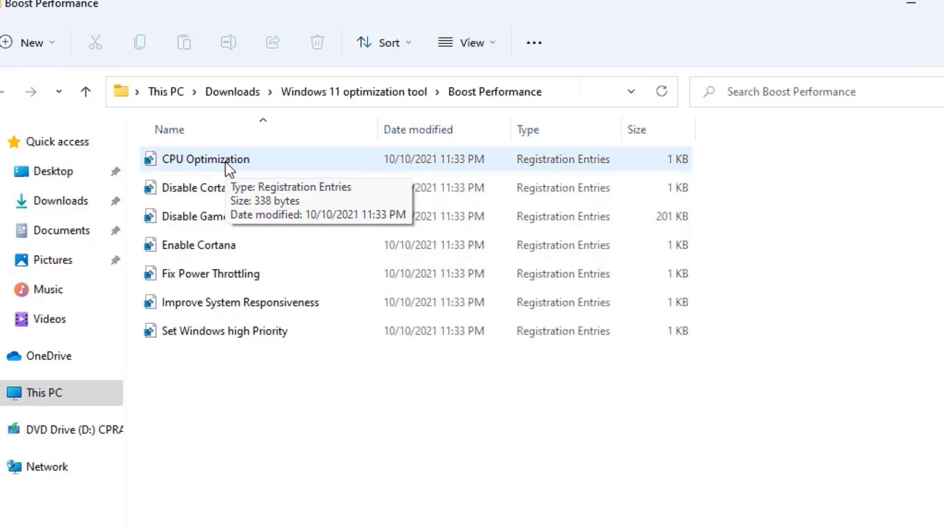
Merge the CPU Optimization and Disable Cortana registry files, confirming each prompt.
right_click(225, 162)
key(Escape)
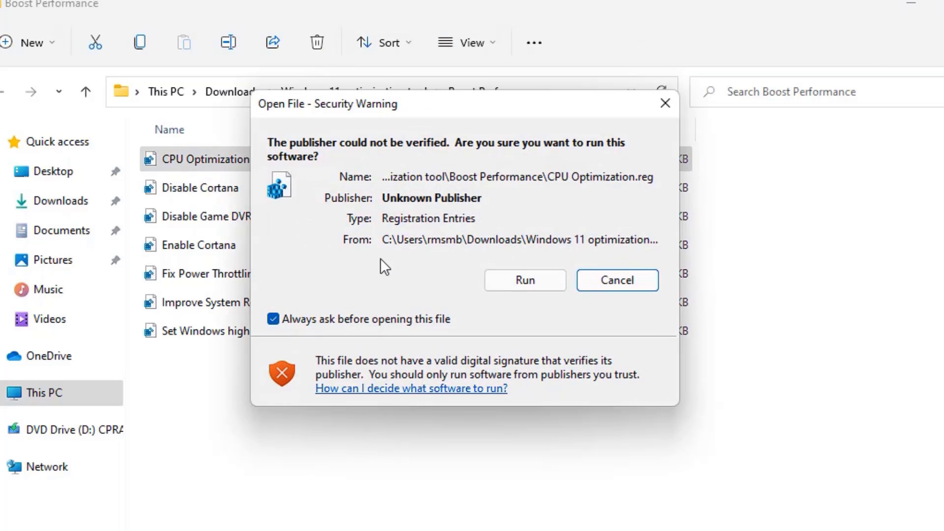
click(535, 285)
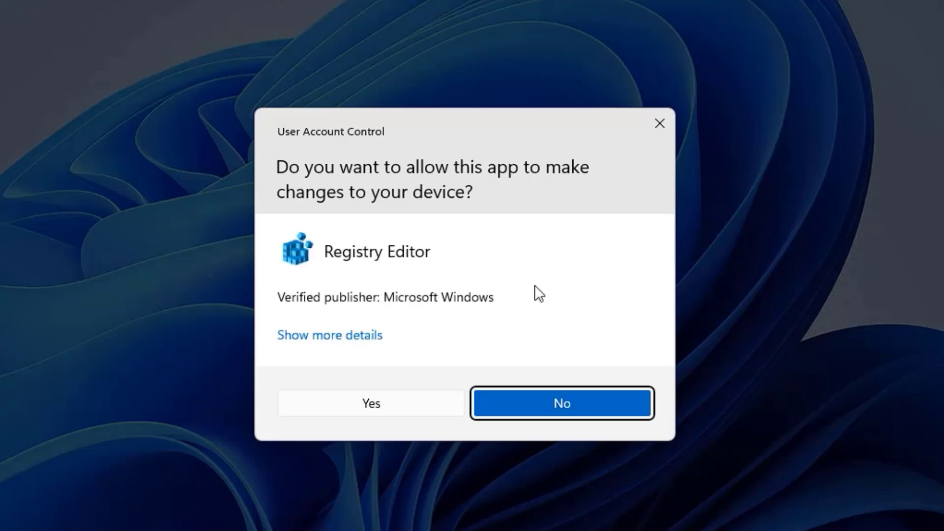
click(383, 394)
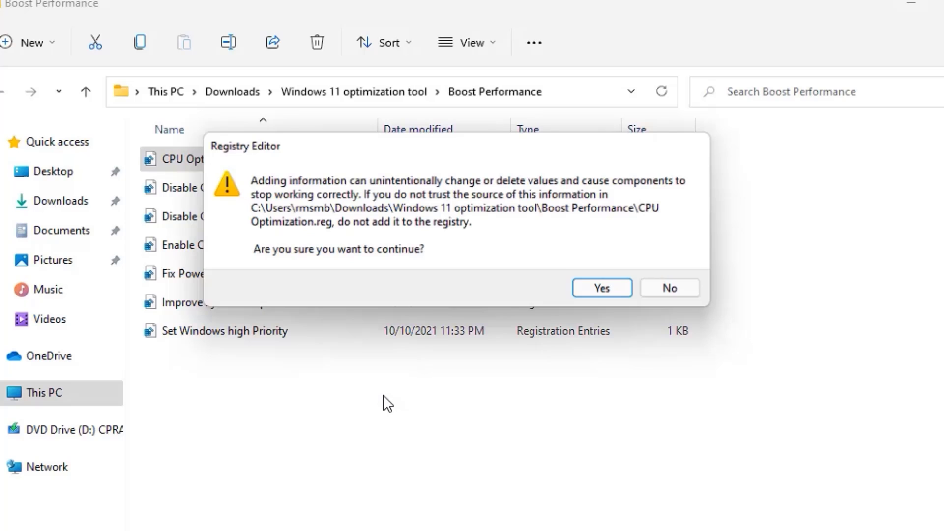
click(601, 288)
click(674, 261)
double_click(208, 188)
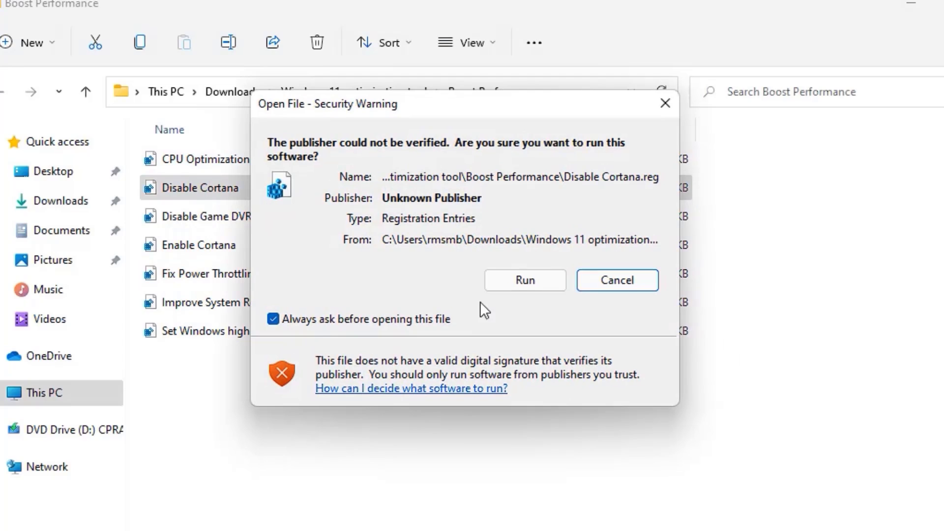
click(525, 281)
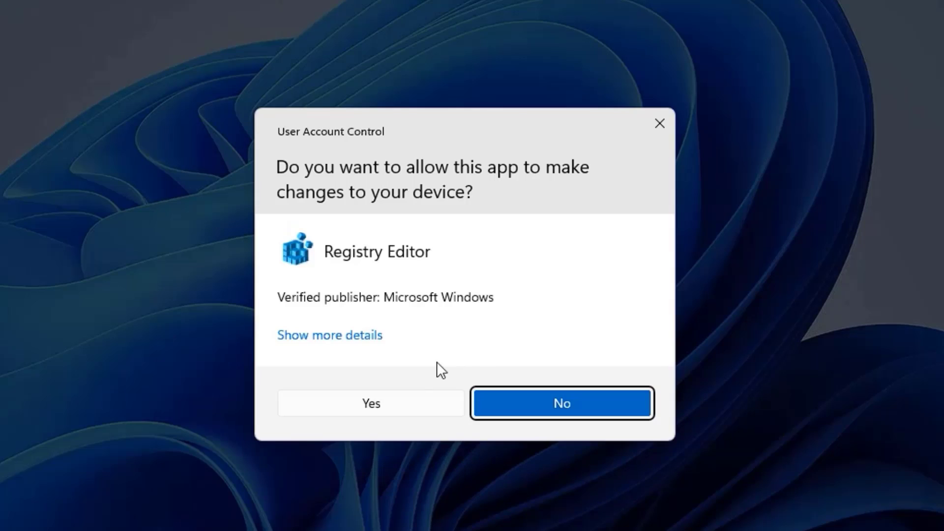
click(386, 404)
click(603, 288)
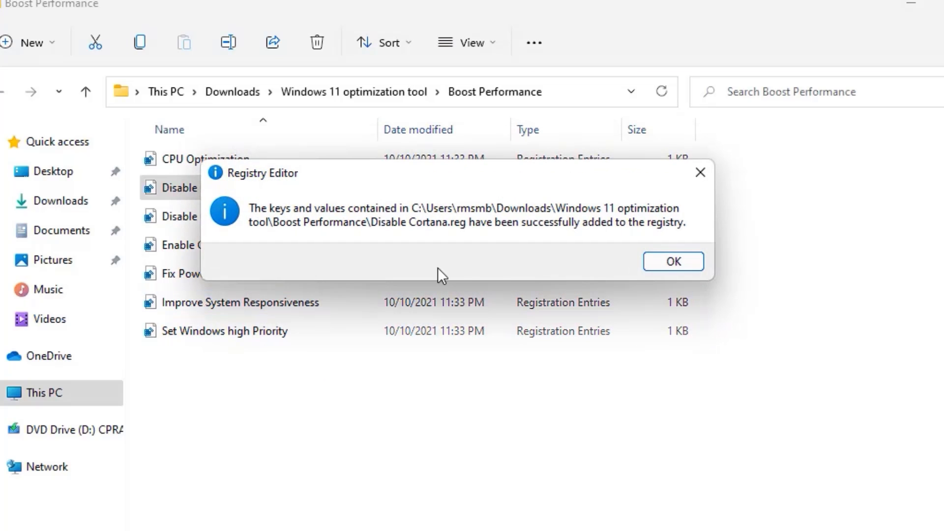
click(679, 262)
Merge the Disable Game DVR, Enable Cortana and Fix Power Throttling registry files.
double_click(190, 220)
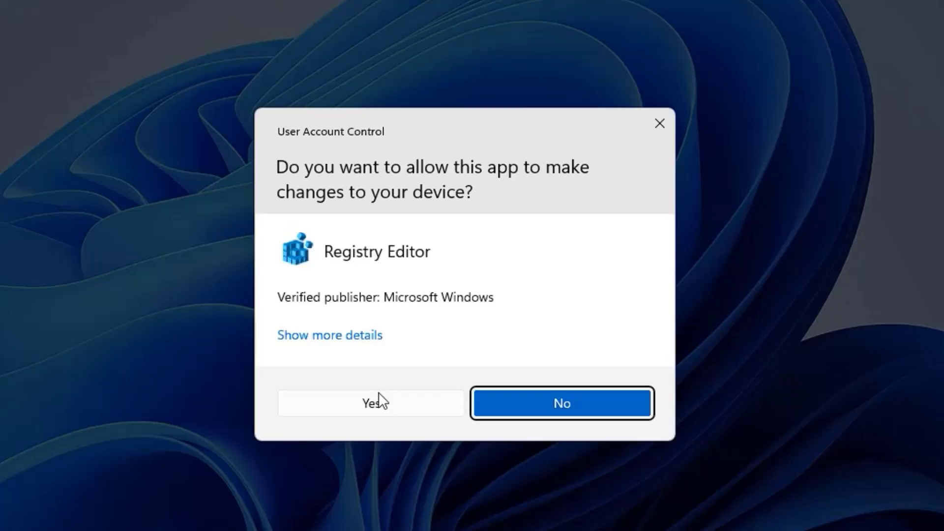
click(376, 387)
click(664, 261)
double_click(181, 245)
click(375, 399)
click(673, 261)
double_click(181, 274)
click(368, 402)
click(693, 277)
Merge the Improve System Responsiveness and Set Windows high Priority registry files.
double_click(240, 302)
click(369, 401)
double_click(225, 330)
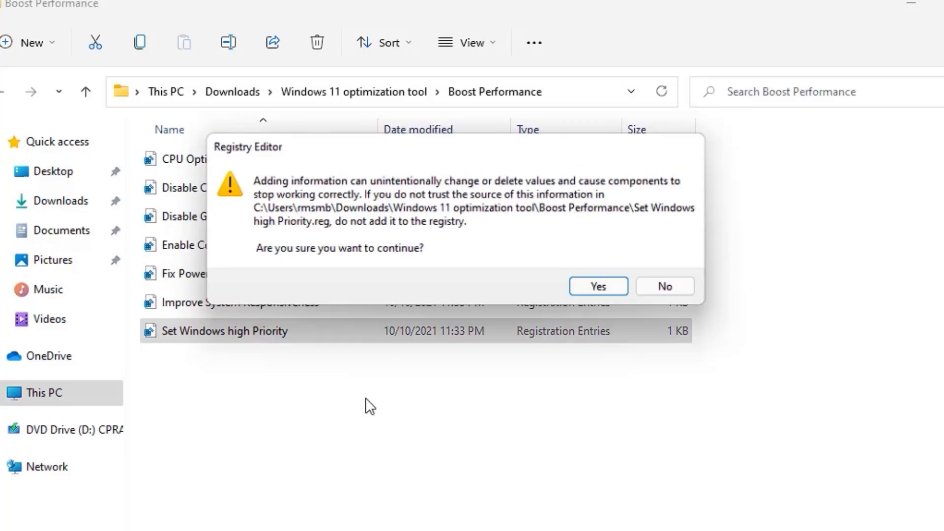
click(597, 287)
click(671, 271)
click(360, 446)
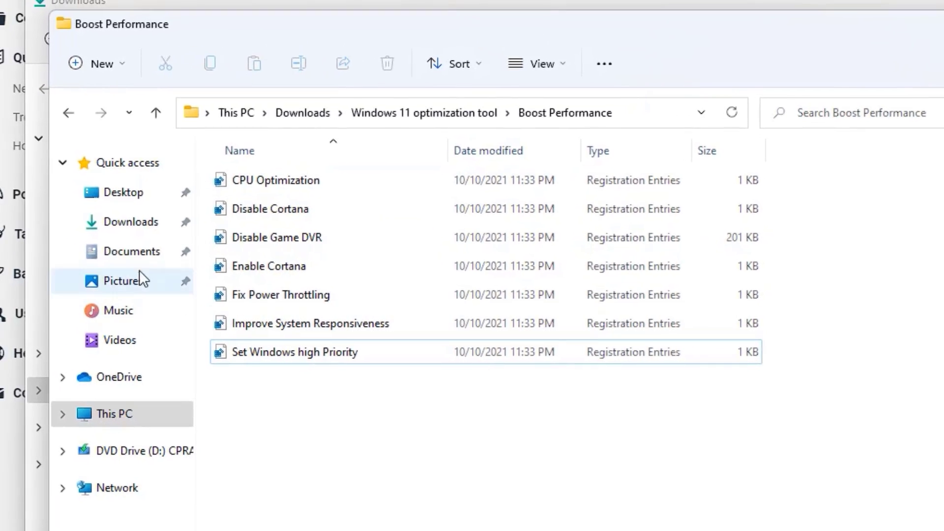
Run the CPU Optimize, Game Optimizations and GPU Priority tweaks in the CPU Optimization tool folder.
click(68, 112)
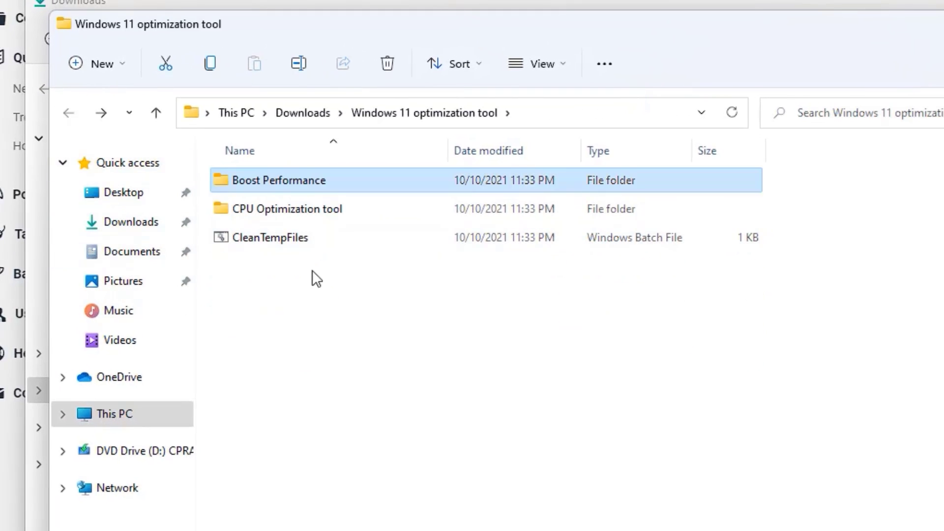
double_click(268, 213)
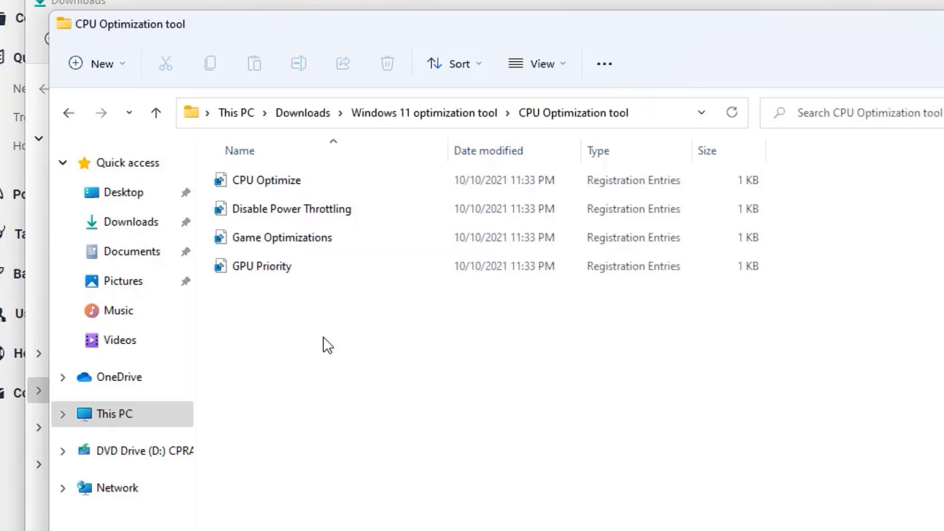
double_click(277, 180)
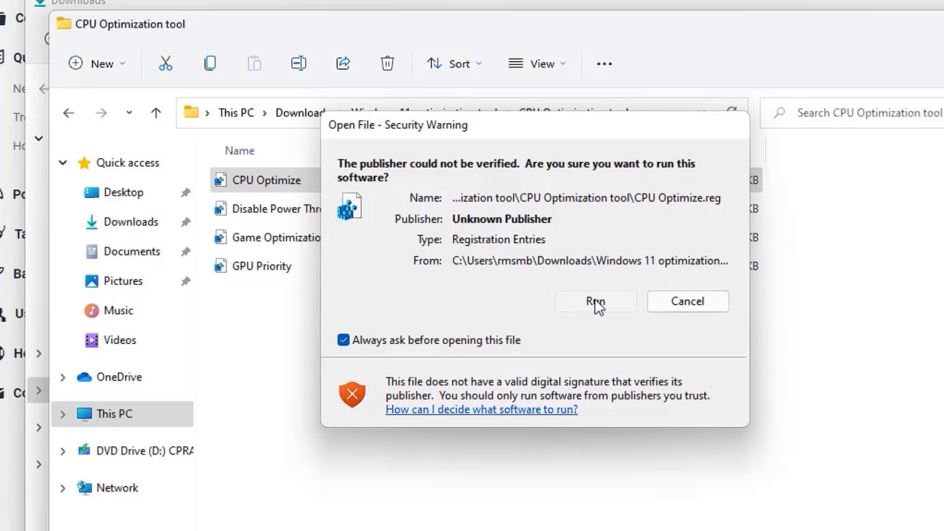
click(595, 299)
double_click(278, 236)
click(584, 303)
double_click(262, 266)
click(594, 301)
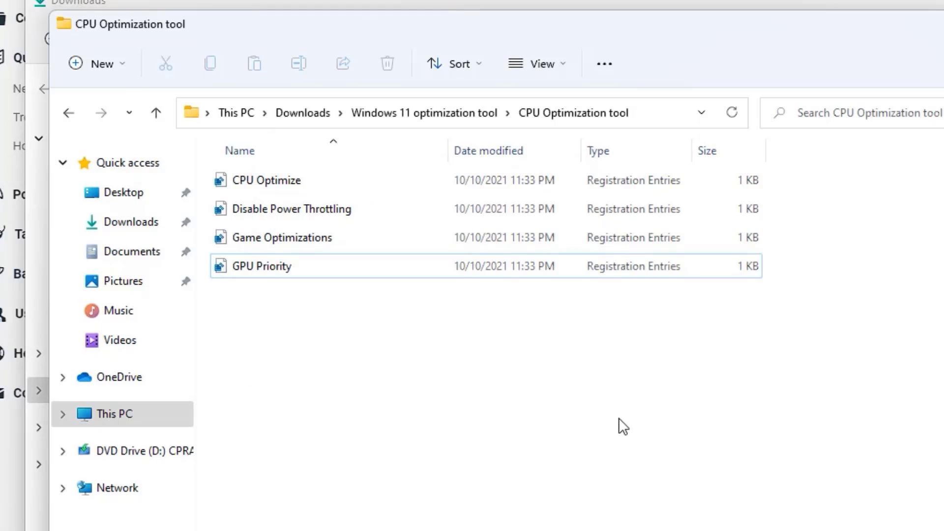
click(70, 113)
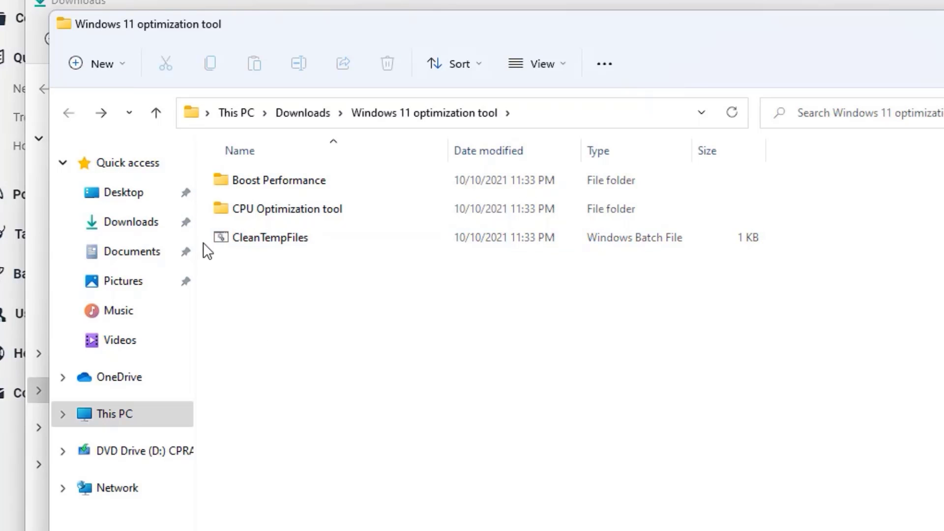
Select CleanTempFiles, then close the optimization tool and Downloads windows.
click(301, 238)
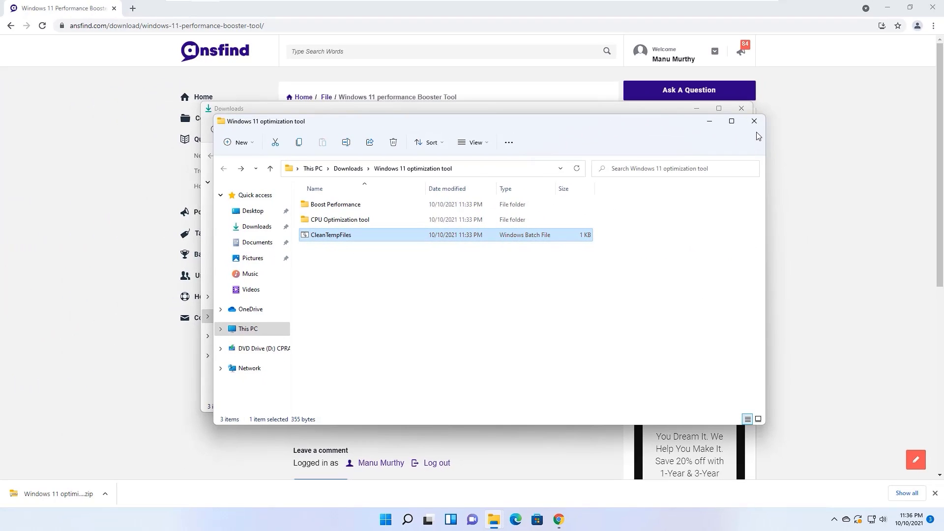
click(754, 122)
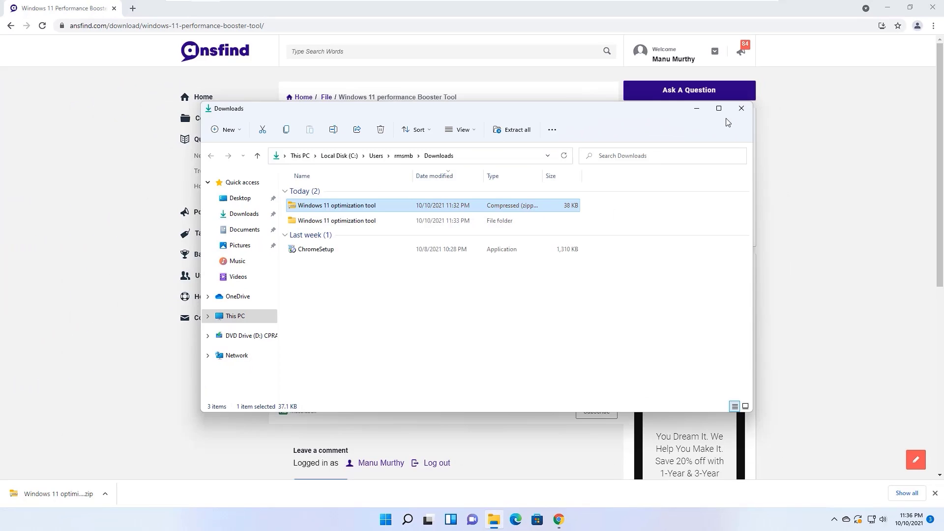
click(742, 109)
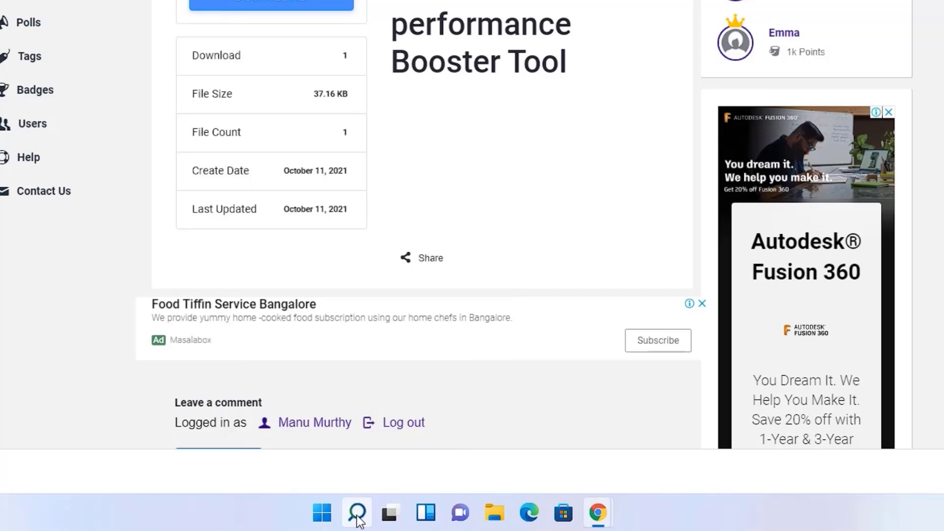
Open the Windows Temp folder by entering 'temp' in Run and granting access.
click(357, 513)
text(run)
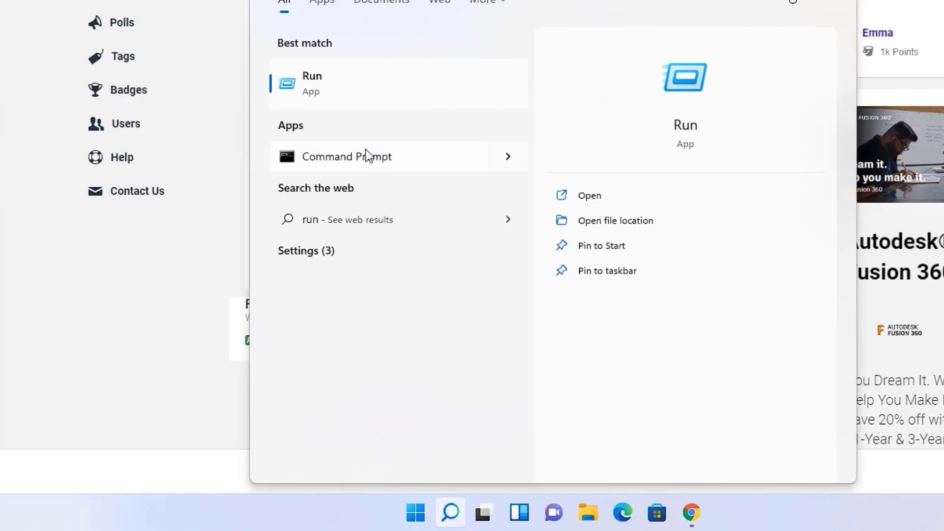
click(504, 86)
text(t)
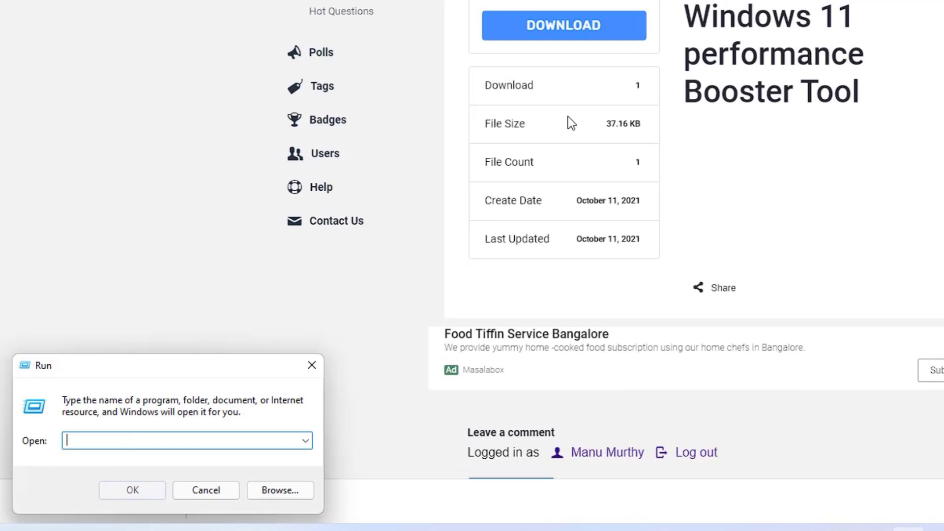
text(emp)
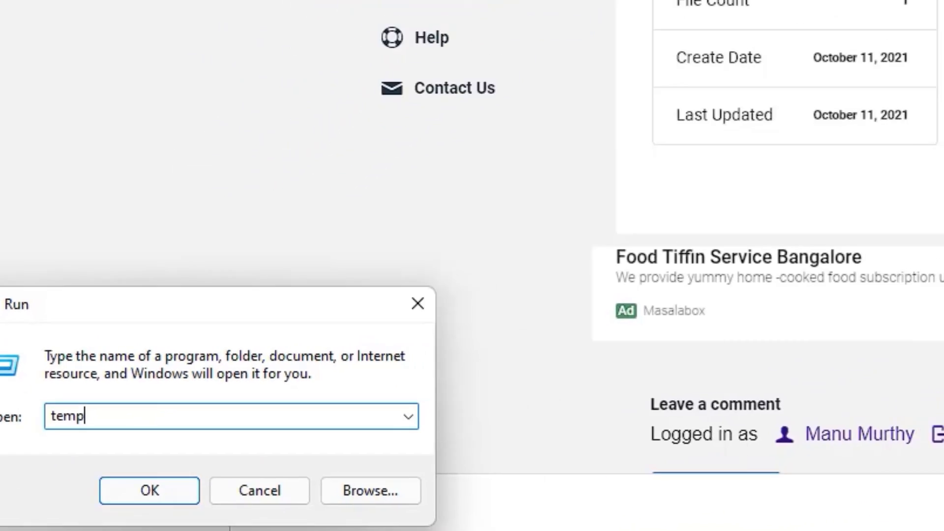
key(Return)
click(487, 274)
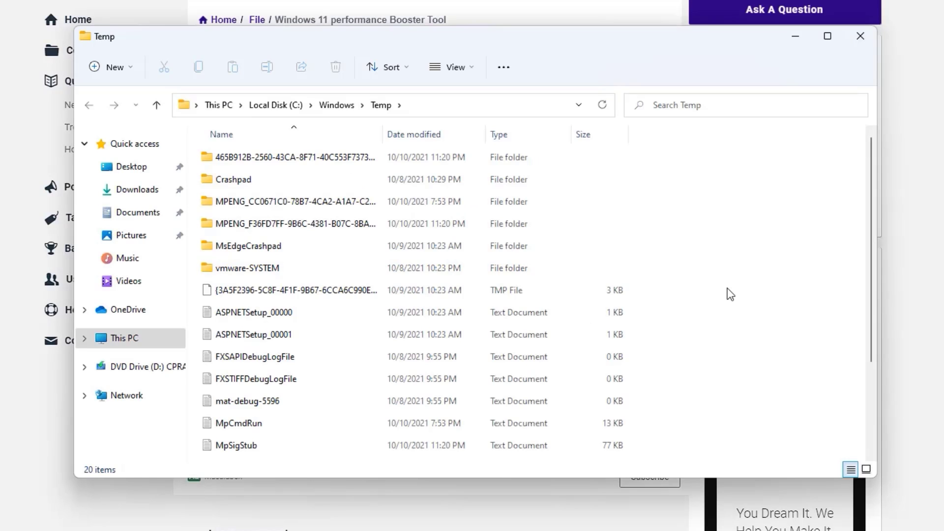
Delete everything in Temp, skipping all files that are in use.
key(ctrl+a)
key(Delete)
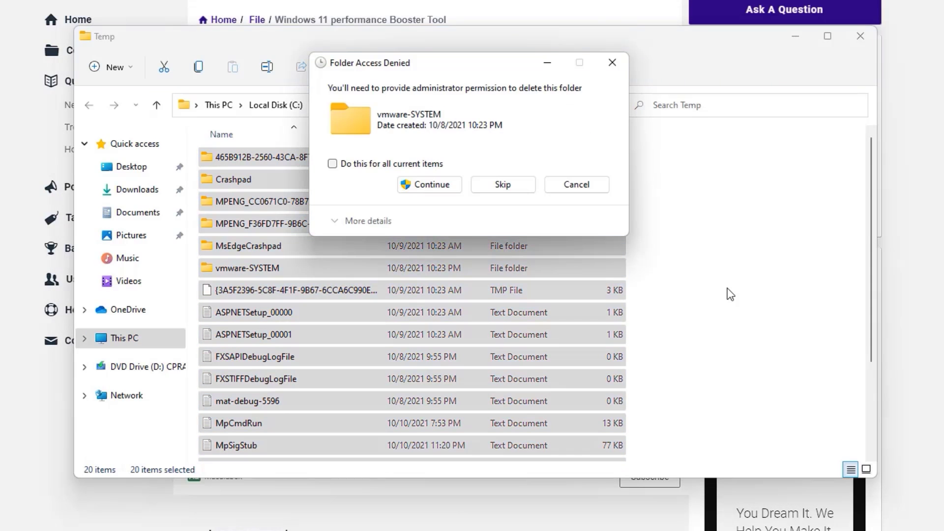
click(435, 186)
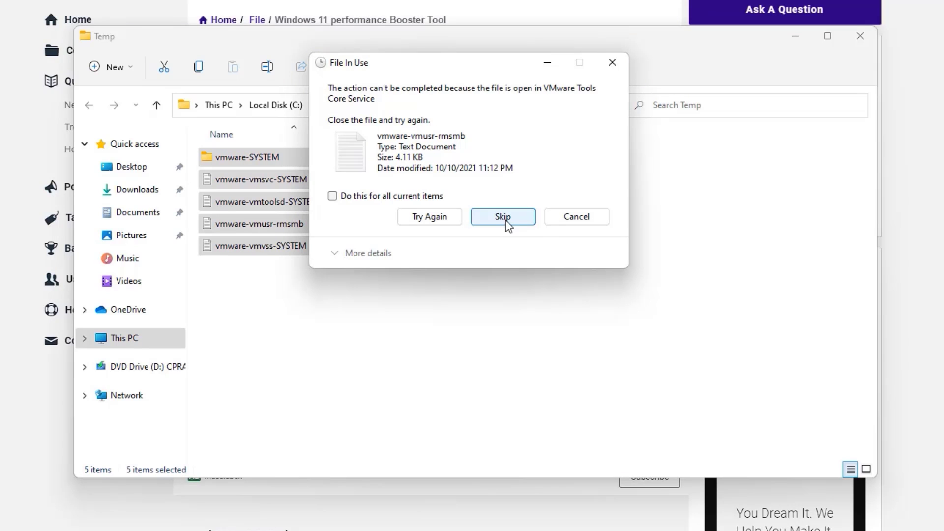
click(333, 196)
click(487, 214)
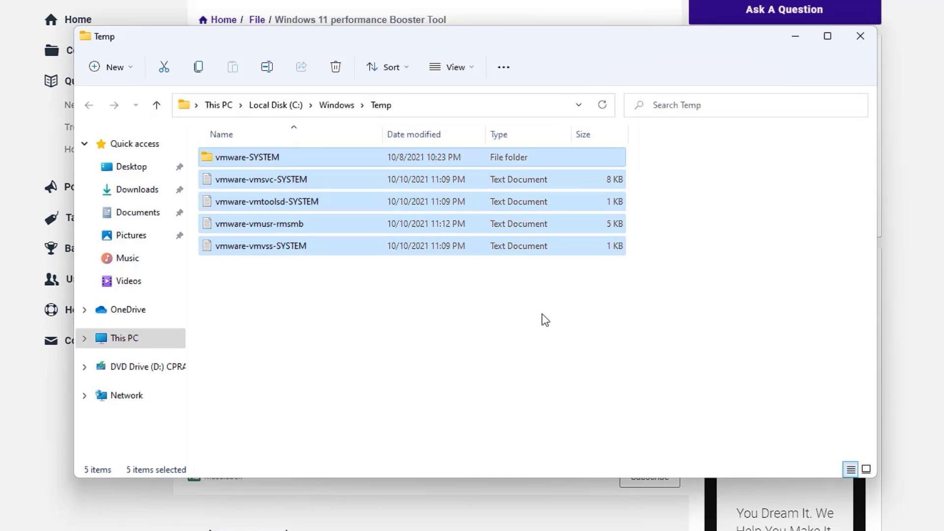
Open the user %temp% folder through the Run app from Windows search.
key(super+s)
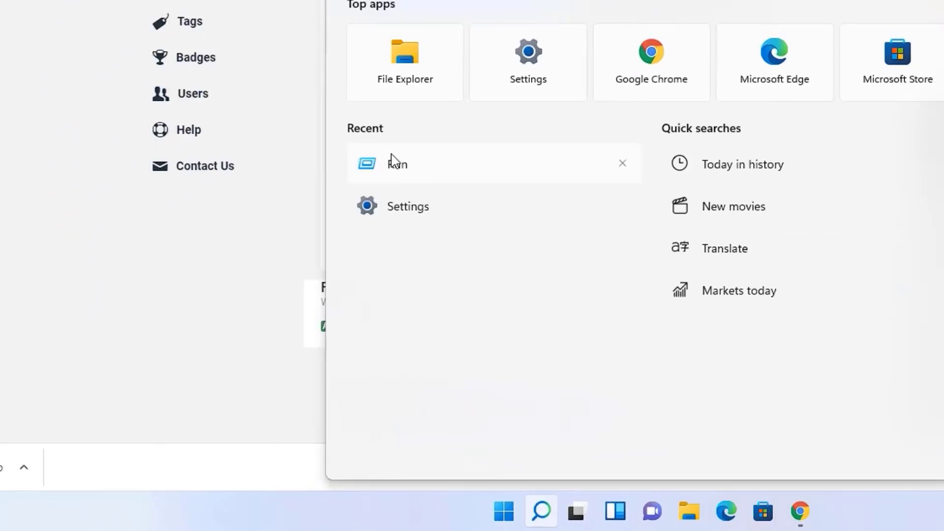
click(391, 163)
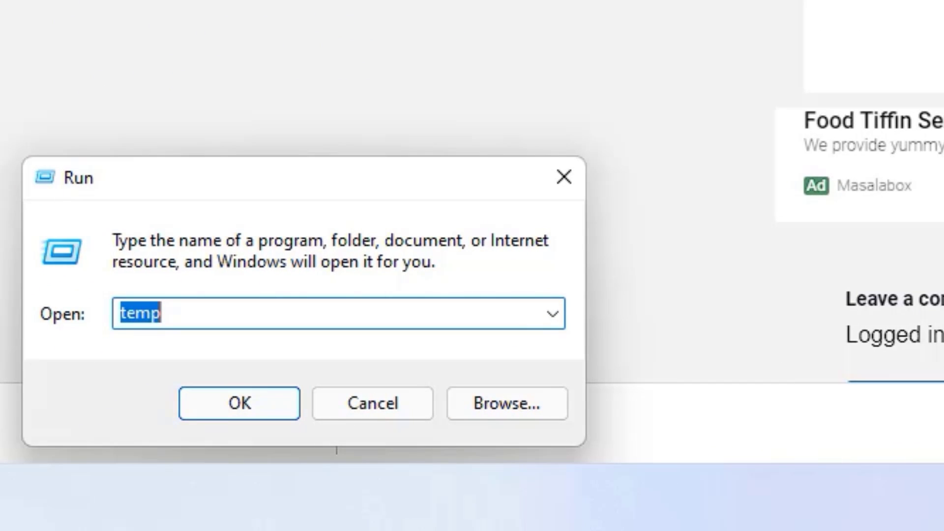
text(%)
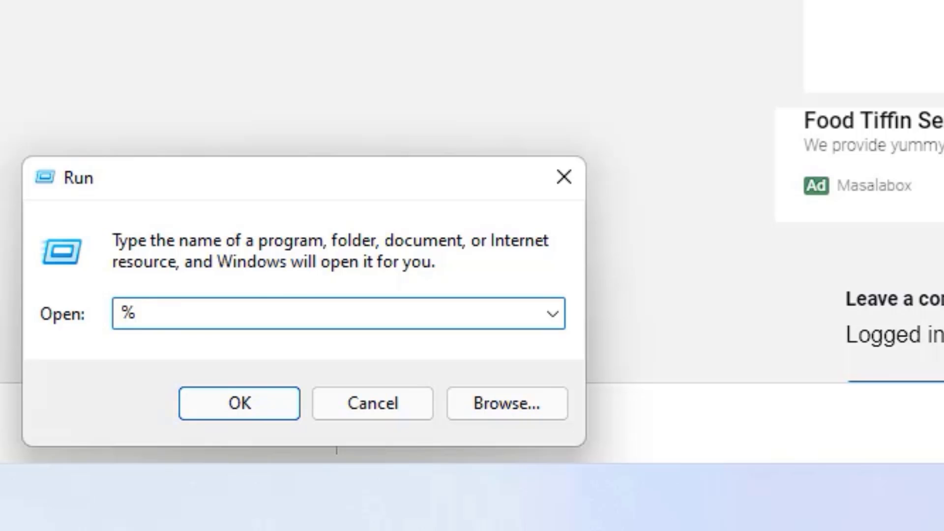
text(temp)
text(%)
key(Return)
Delete all %temp% contents except the in-use file, then close the folder.
key(ctrl+a)
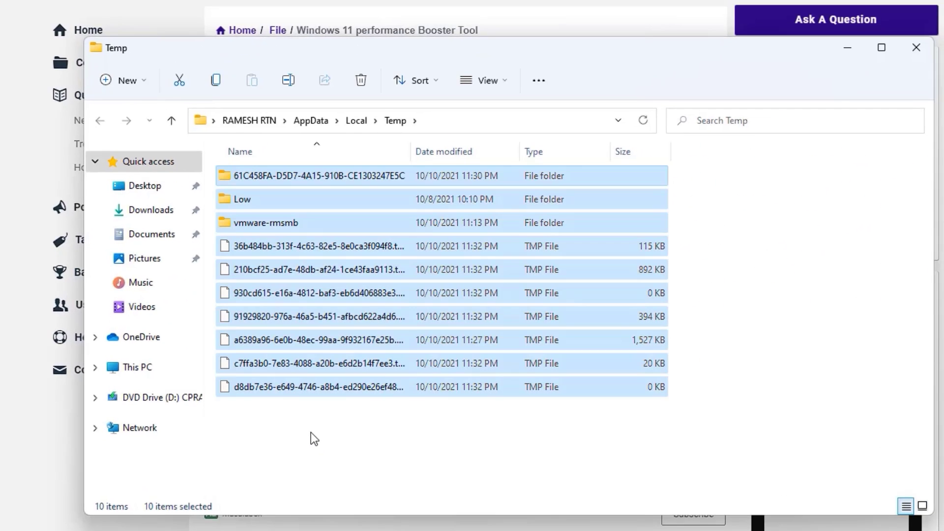
key(Delete)
click(534, 232)
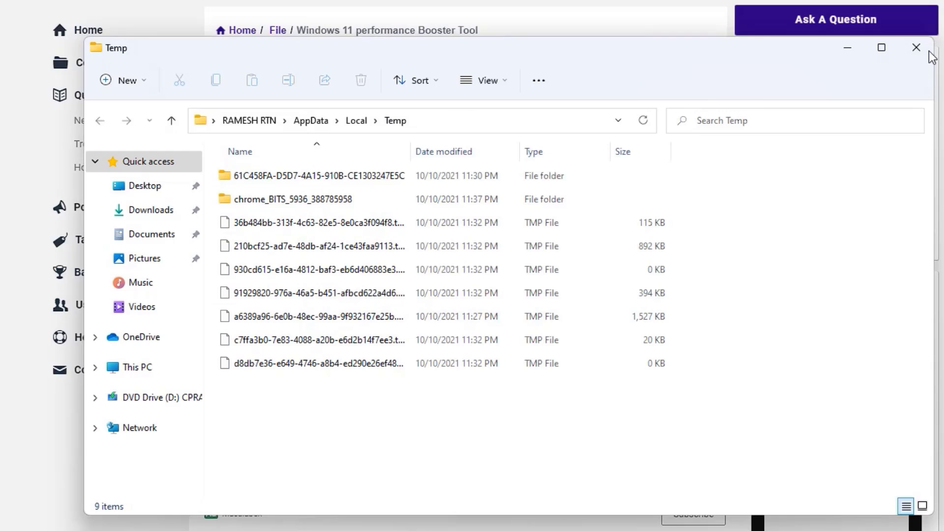
click(927, 56)
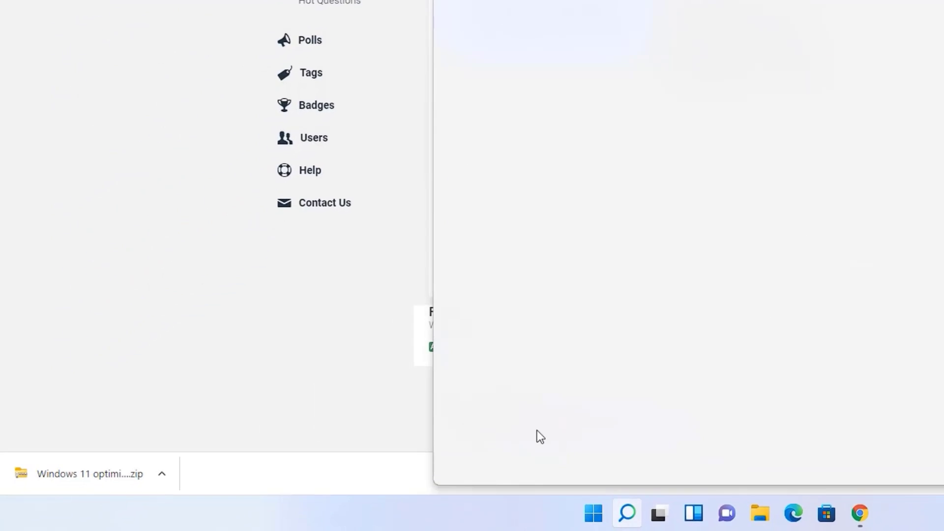
Open Prefetch via Run, delete all its files except the in-use one, and close it.
click(718, 56)
text(pre)
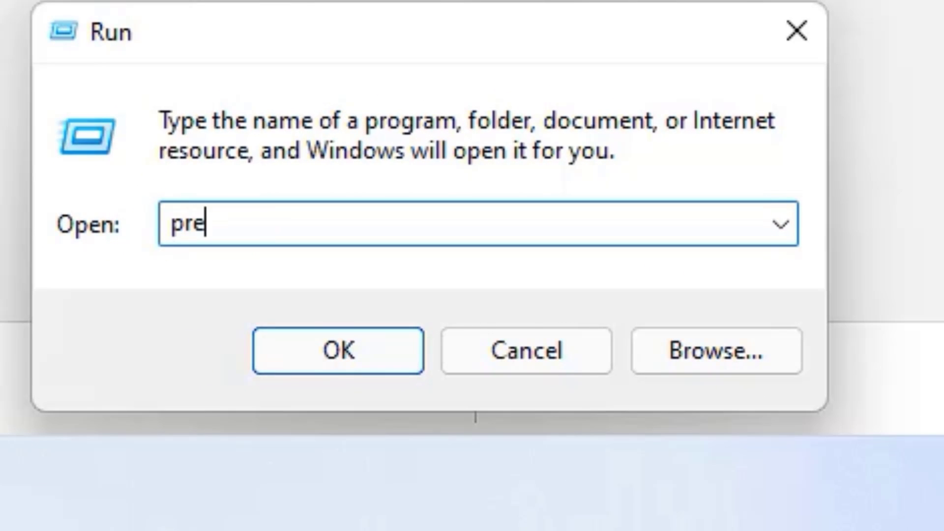
text(fetch)
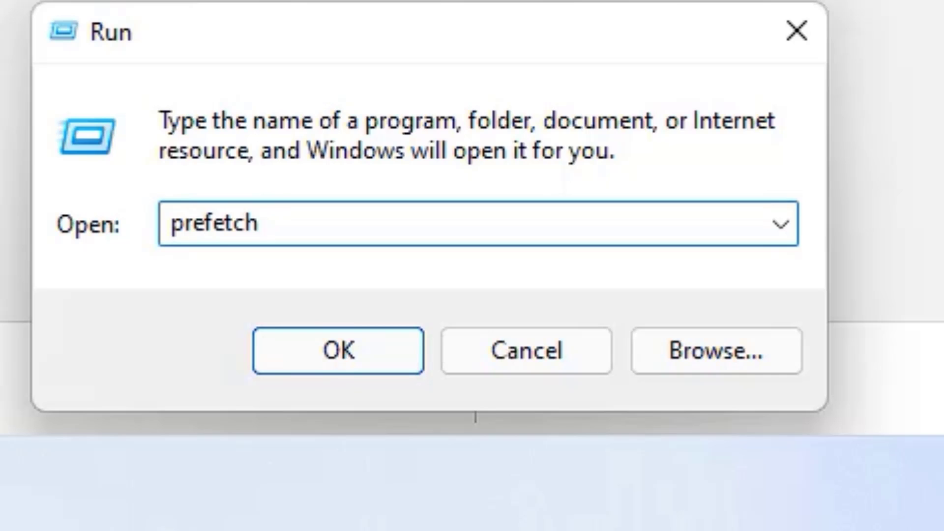
key(Return)
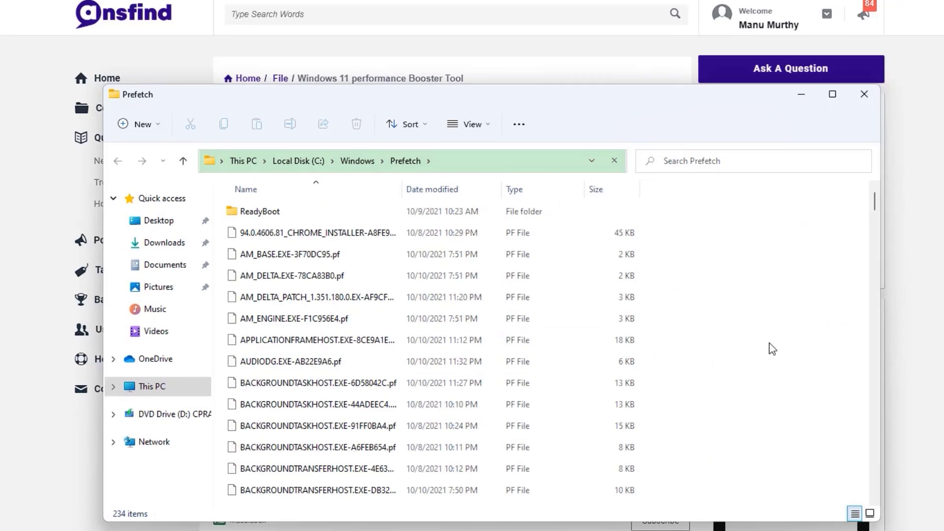
scroll(748, 337, down, 5)
scroll(749, 338, up, 2)
key(ctrl+a)
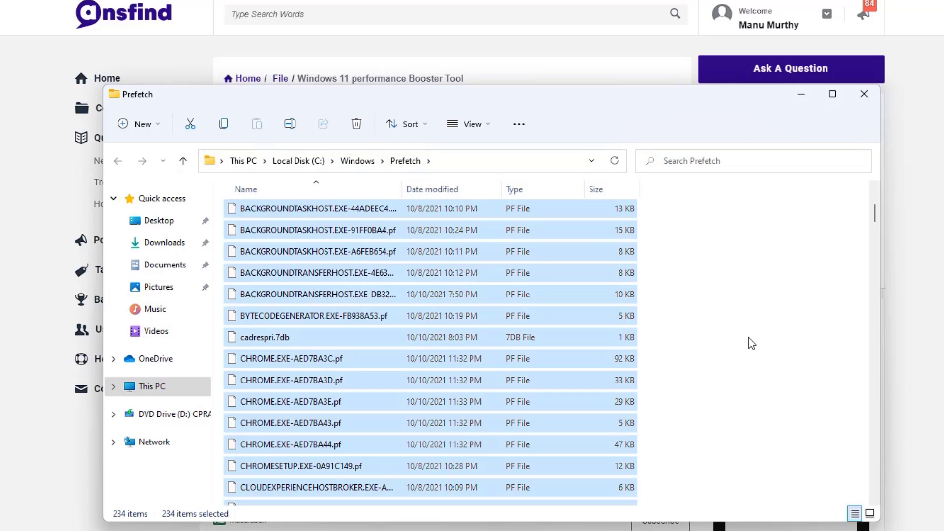
key(Delete)
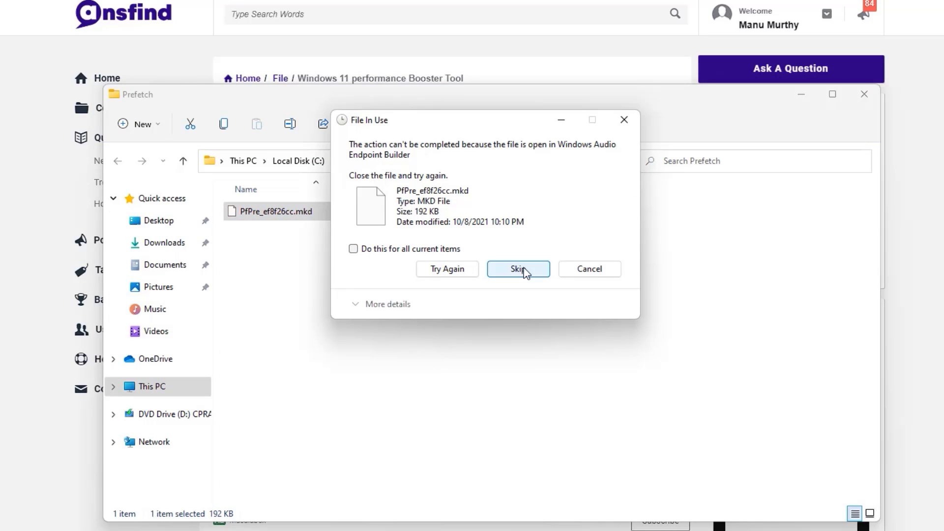
click(525, 272)
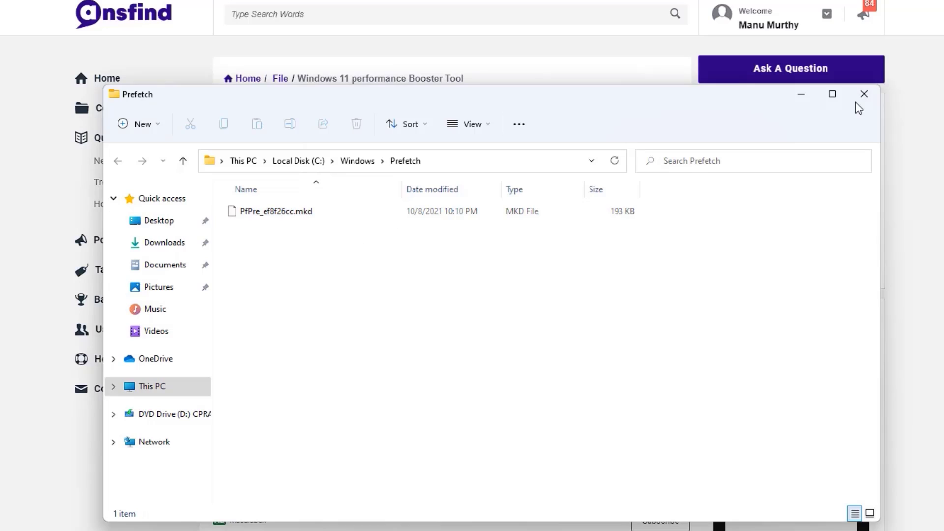
click(863, 94)
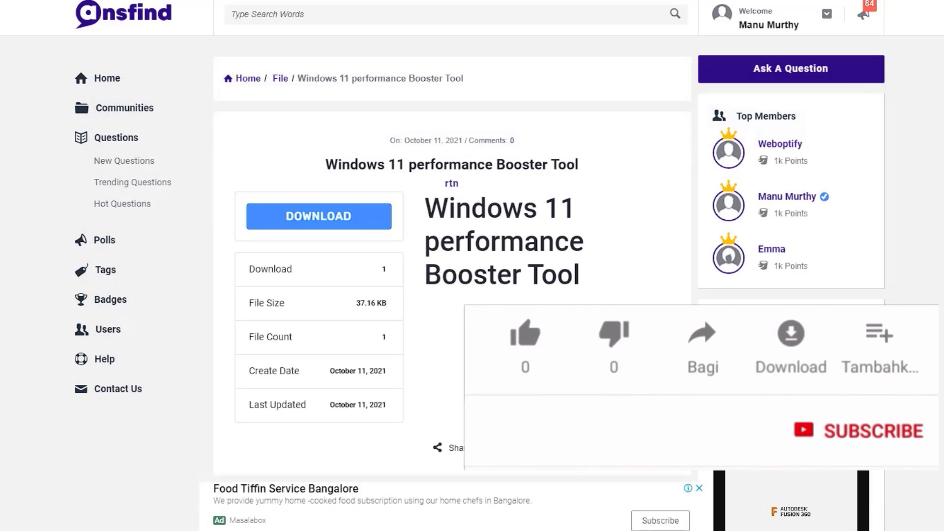